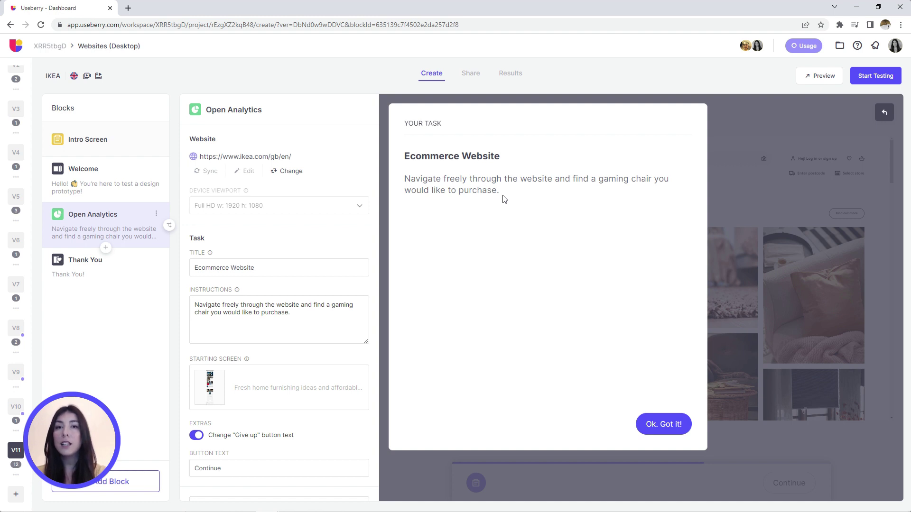
From Results, show the Open Analytics click tracking as Interactive Clicks on the homepage.
{"action": "left_click", "coordinate": [509, 72]}
{"action": "left_click", "coordinate": [101, 199]}
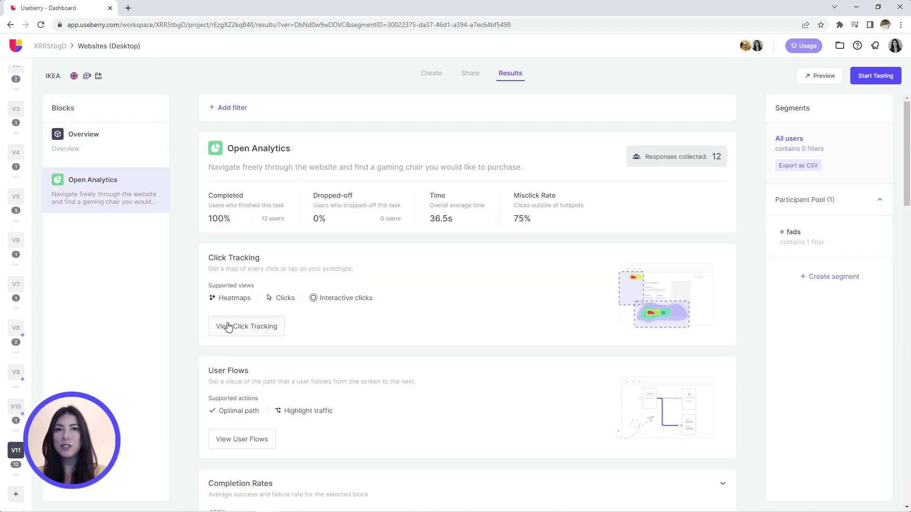
{"action": "left_click", "coordinate": [228, 326]}
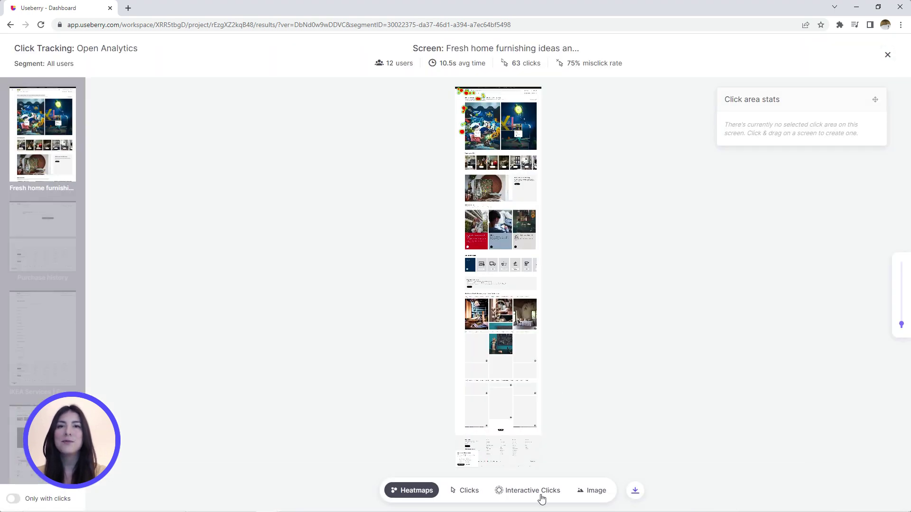
{"action": "left_click", "coordinate": [533, 490]}
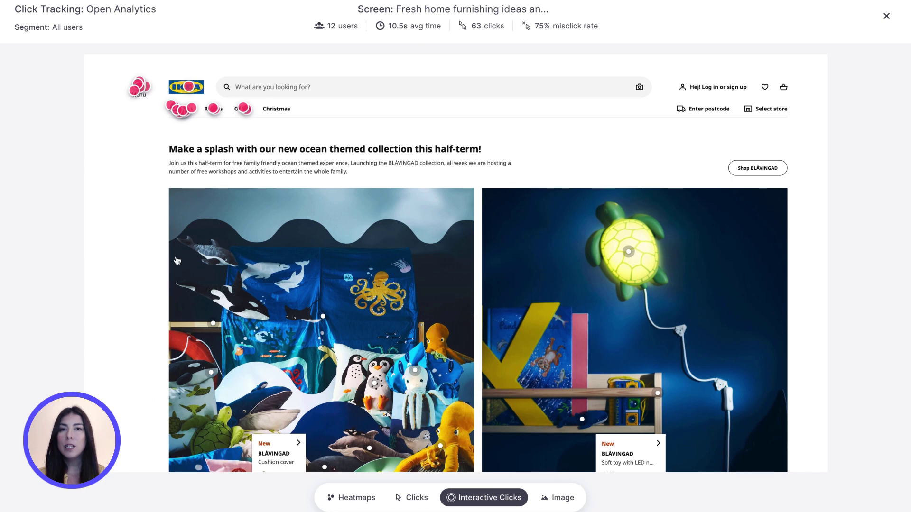
Open, close and reopen the IKEA menu, then expand Products and Furniture.
{"action": "left_click", "coordinate": [141, 91]}
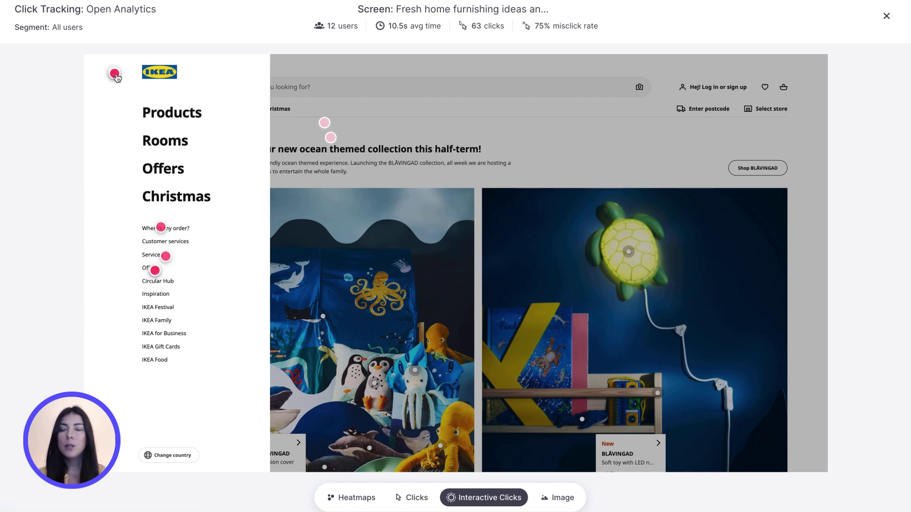
{"action": "left_click", "coordinate": [115, 75]}
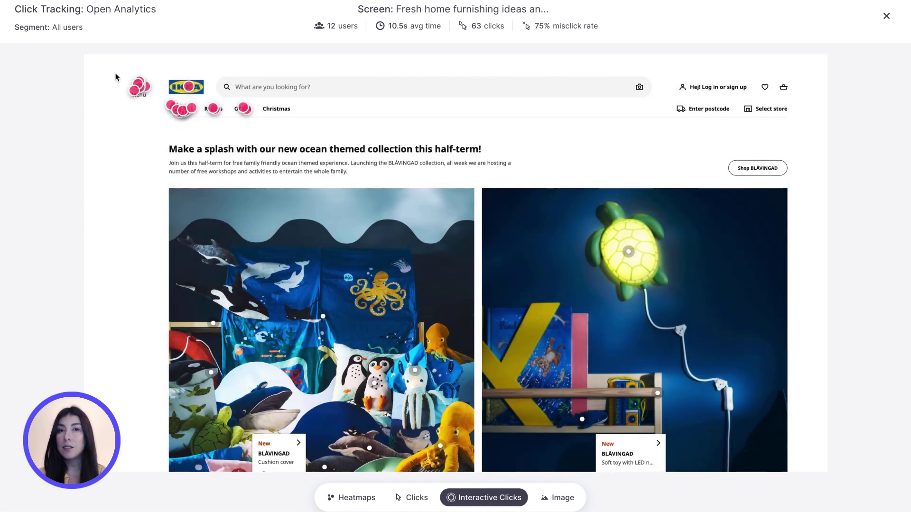
{"action": "left_click", "coordinate": [171, 112]}
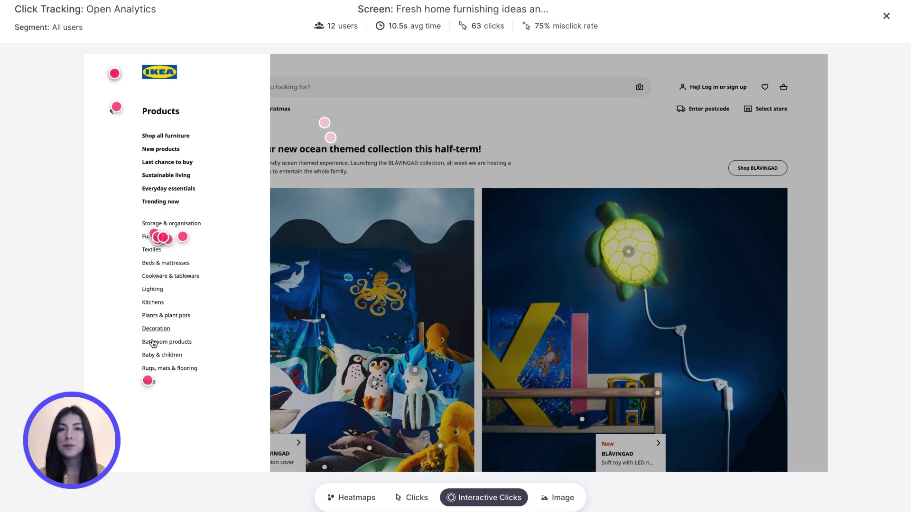
{"action": "left_click", "coordinate": [149, 382]}
{"action": "scroll", "coordinate": [153, 383], "scroll_direction": "down", "scroll_amount": 1}
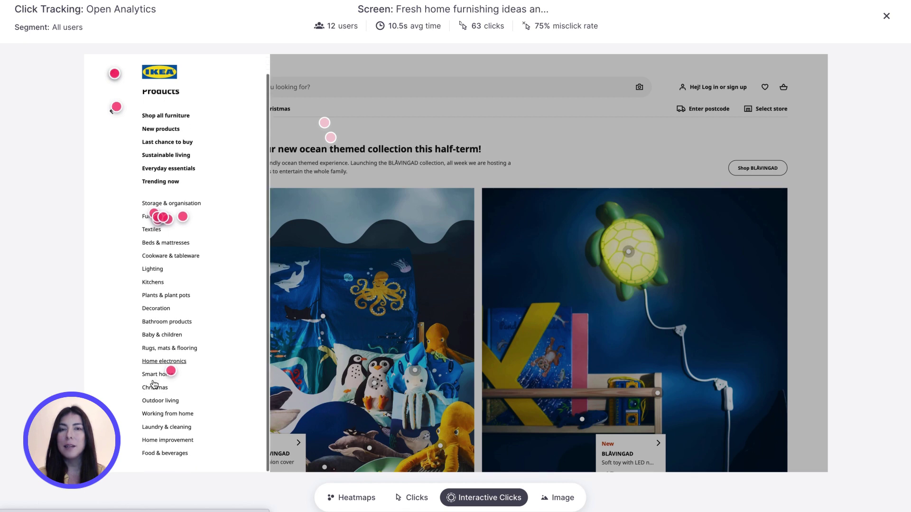
{"action": "scroll", "coordinate": [153, 384], "scroll_direction": "up", "scroll_amount": 1}
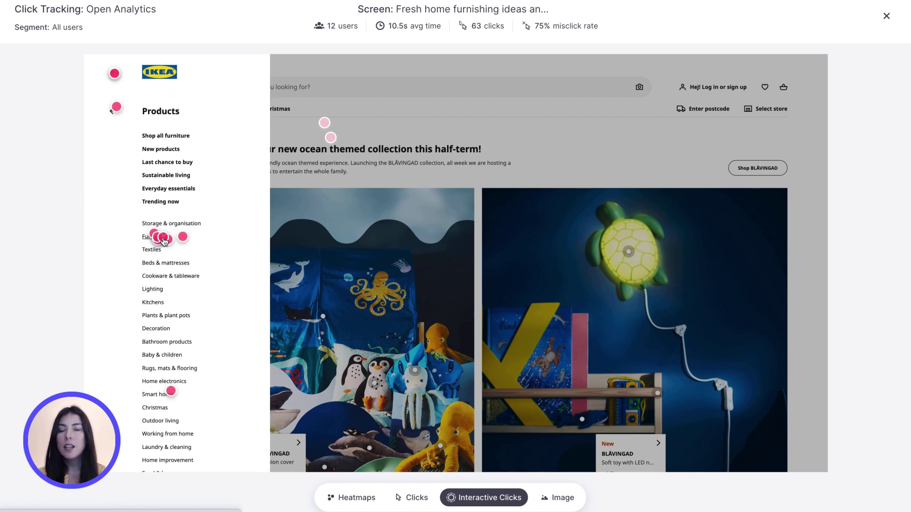
{"action": "left_click", "coordinate": [163, 239]}
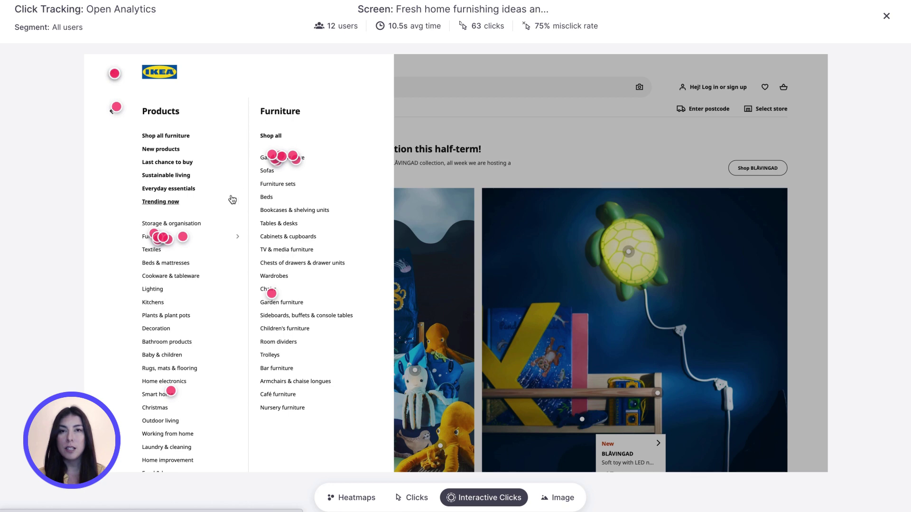
Open Gaming furniture, accept cookies, and filter Category to Gaming chairs, toggling Gaming setups off.
{"action": "left_click", "coordinate": [279, 159]}
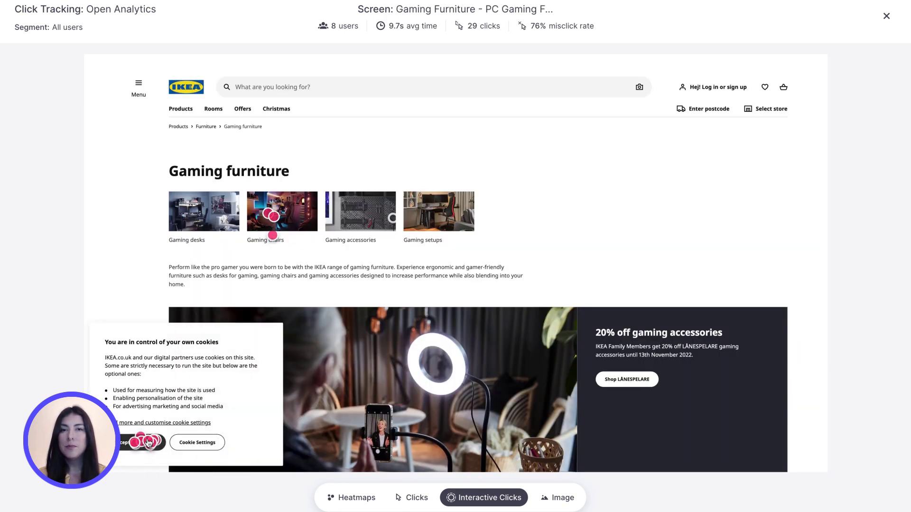
{"action": "left_click", "coordinate": [149, 444]}
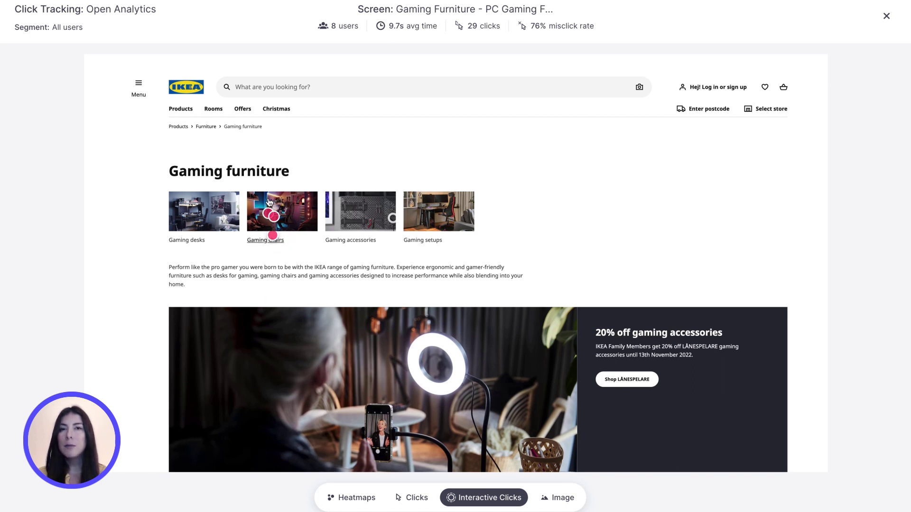
{"action": "scroll", "coordinate": [258, 264], "scroll_direction": "down", "scroll_amount": 3}
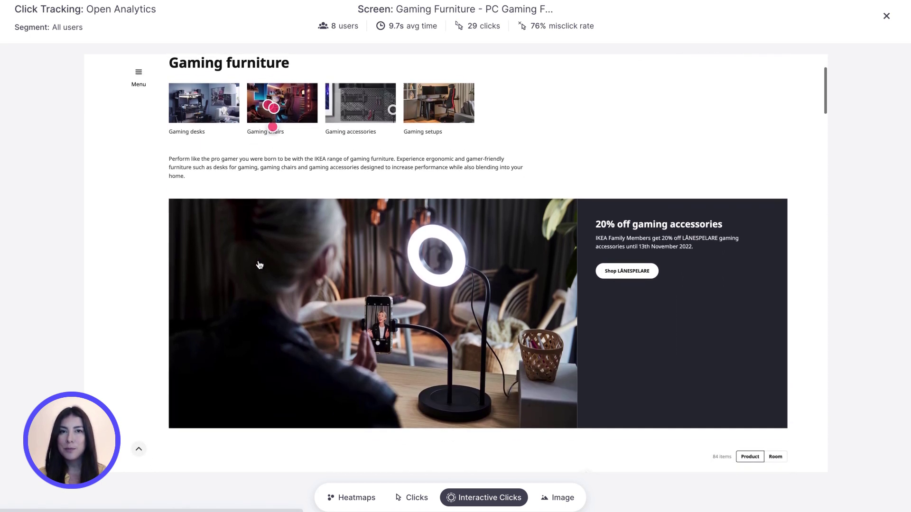
{"action": "scroll", "coordinate": [258, 264], "scroll_direction": "down", "scroll_amount": 3}
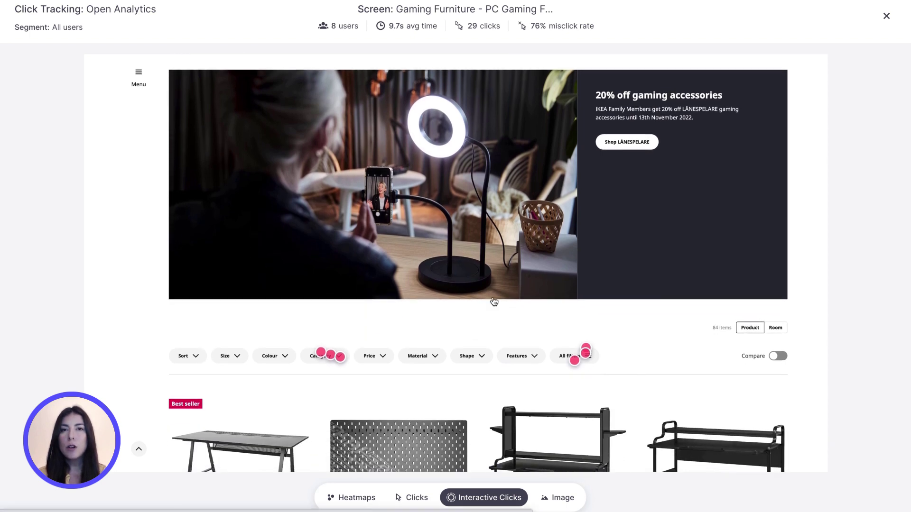
{"action": "left_click", "coordinate": [335, 357]}
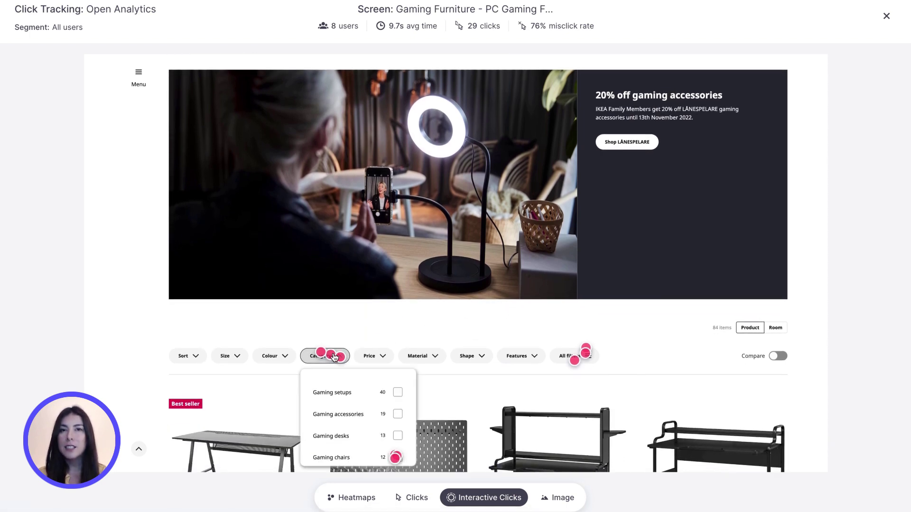
{"action": "left_click", "coordinate": [397, 457]}
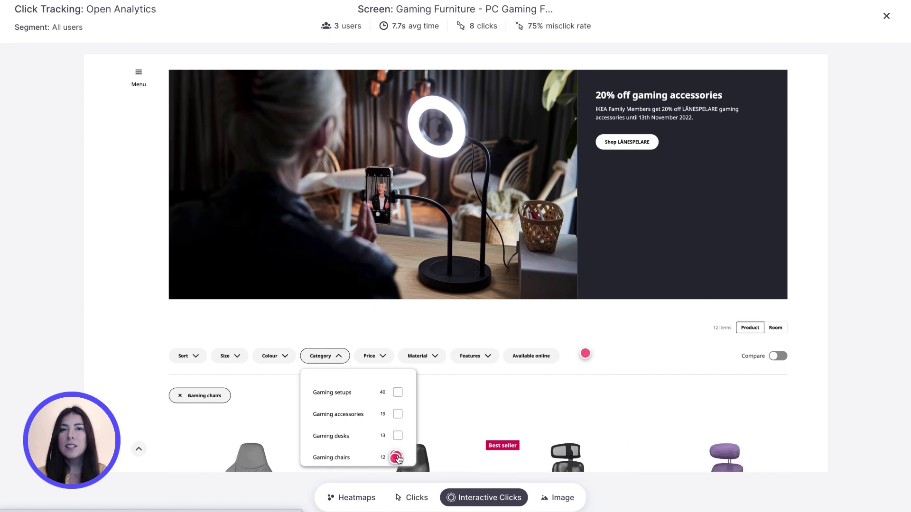
{"action": "left_click", "coordinate": [398, 393]}
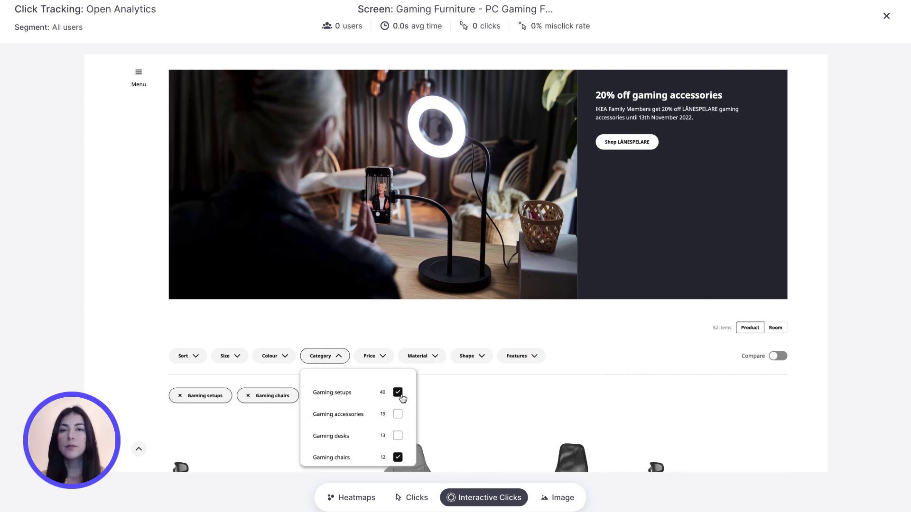
{"action": "left_click", "coordinate": [398, 393]}
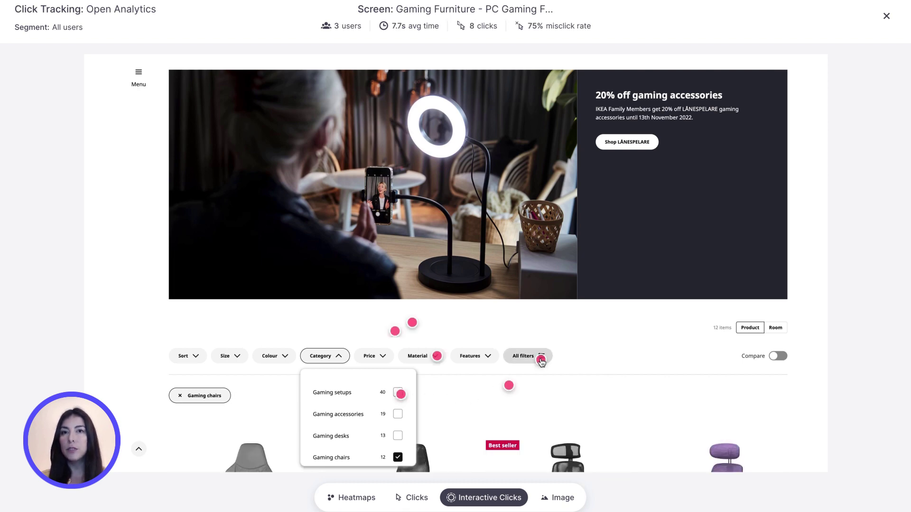
Apply the White colour filter from Filter and sort, then untick White again.
{"action": "left_click", "coordinate": [541, 361]}
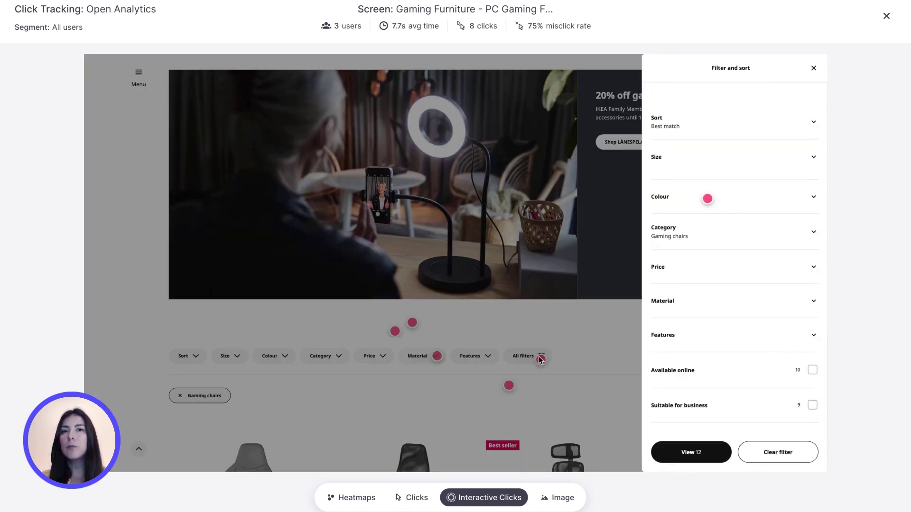
{"action": "left_click", "coordinate": [708, 202]}
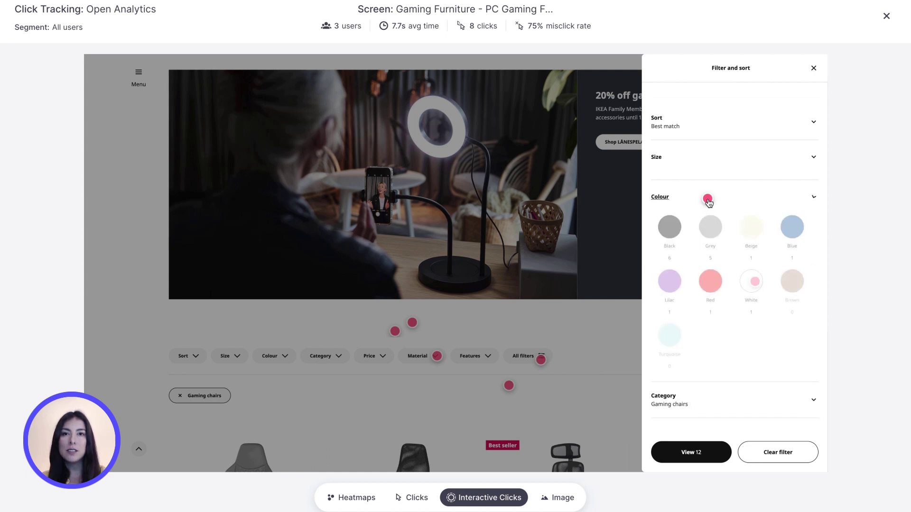
{"action": "scroll", "coordinate": [708, 201], "scroll_direction": "down", "scroll_amount": 1}
{"action": "left_click", "coordinate": [755, 212]}
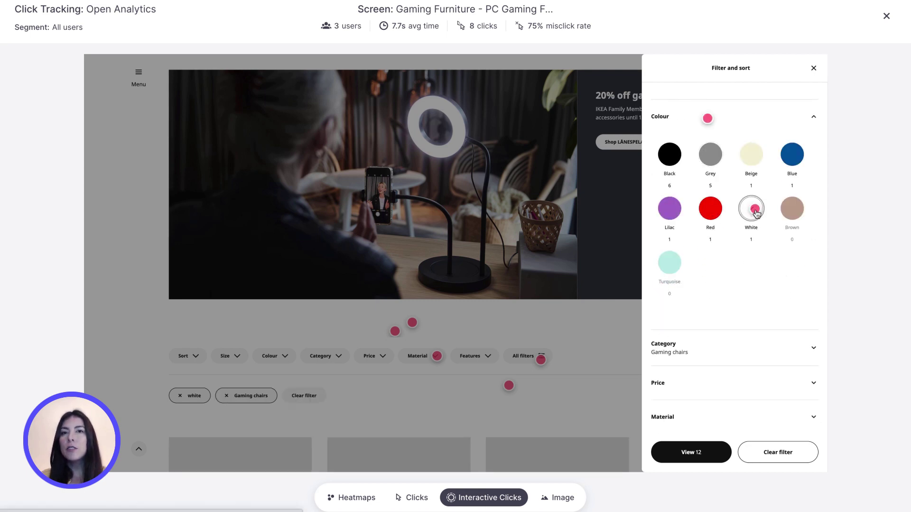
{"action": "left_click", "coordinate": [690, 452]}
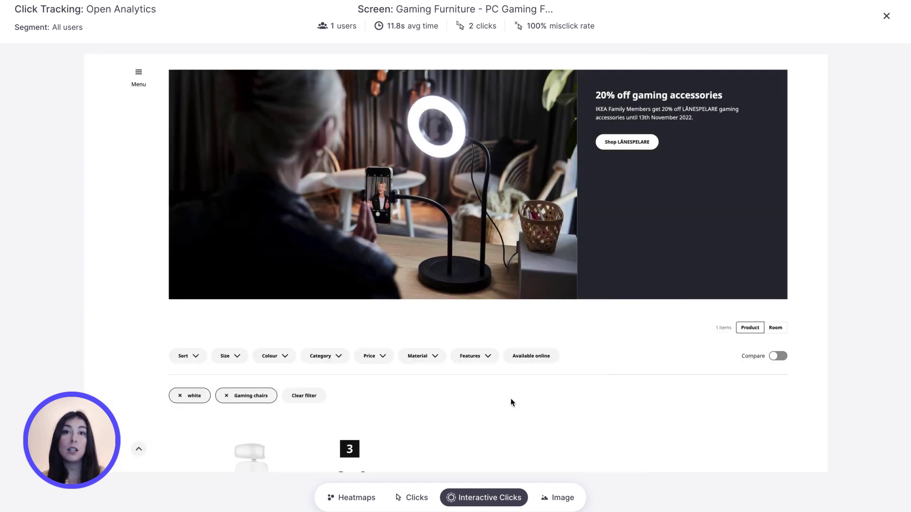
{"action": "scroll", "coordinate": [511, 402], "scroll_direction": "down", "scroll_amount": 2}
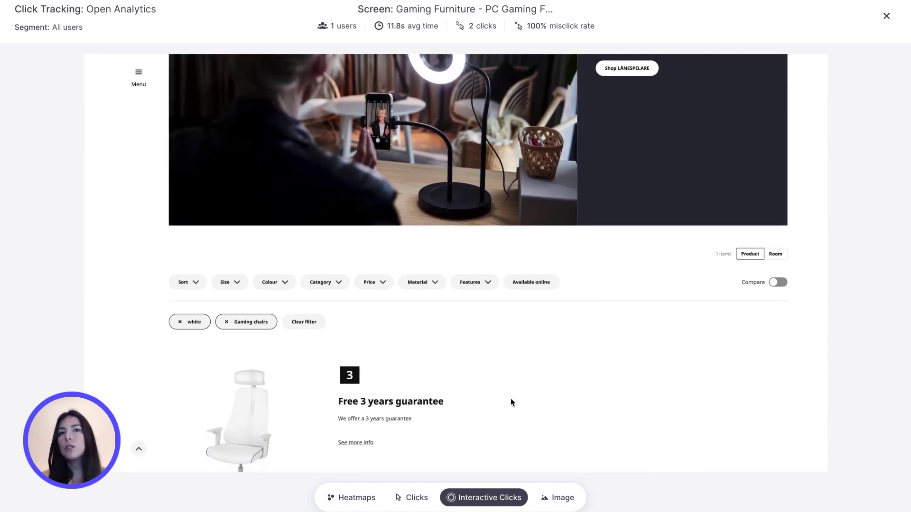
{"action": "left_click", "coordinate": [274, 282]}
{"action": "left_click", "coordinate": [291, 431]}
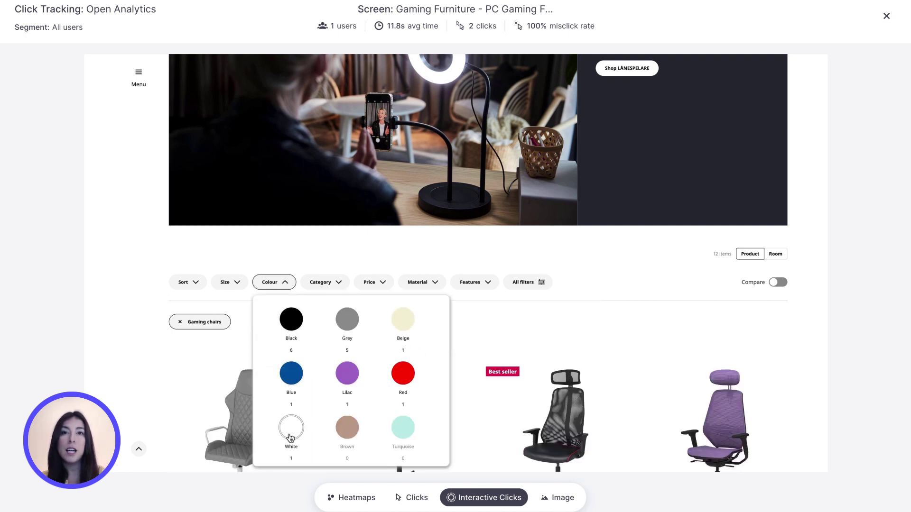
Filter the chairs to Fabric material, then toggle Room view and return to Product view.
{"action": "left_click", "coordinate": [492, 329]}
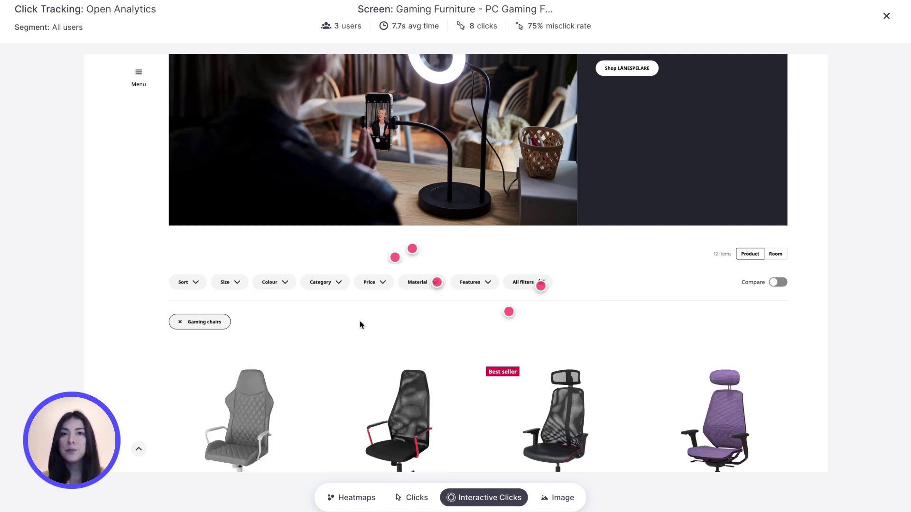
{"action": "left_click", "coordinate": [436, 283]}
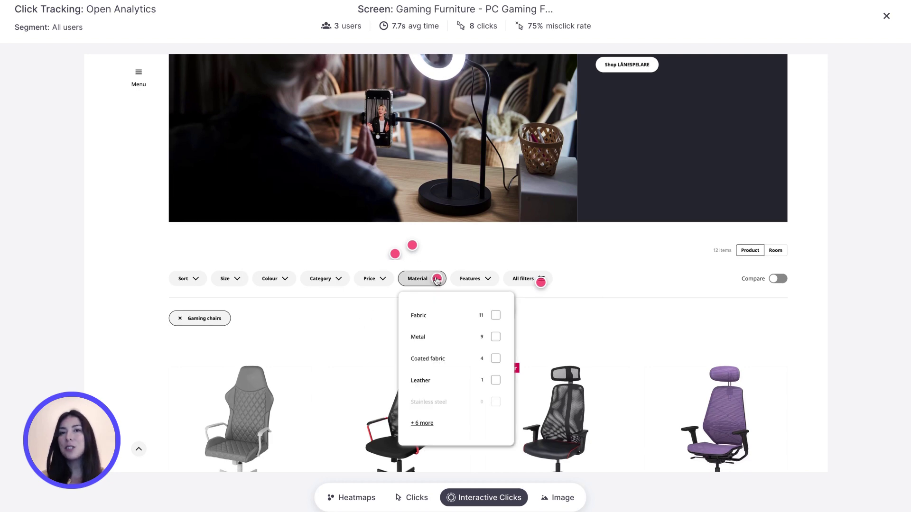
{"action": "left_click", "coordinate": [499, 319]}
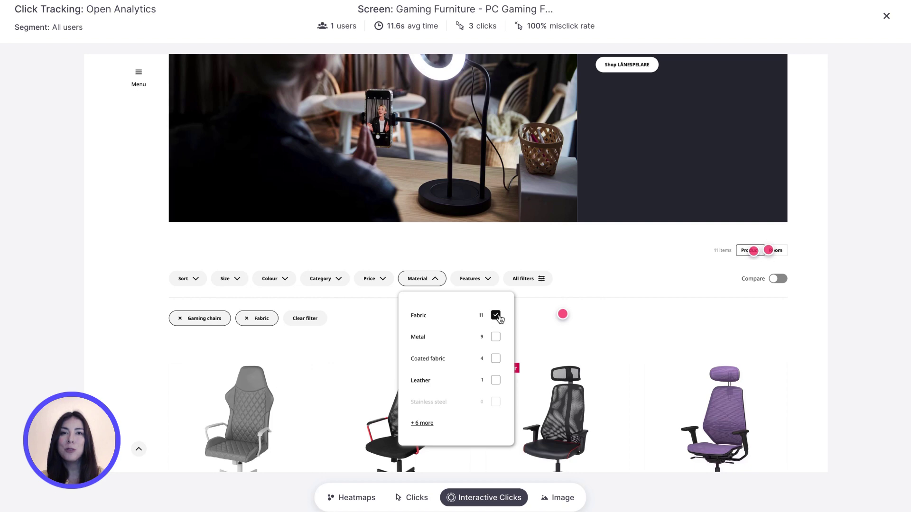
{"action": "left_click", "coordinate": [643, 297]}
{"action": "scroll", "coordinate": [653, 297], "scroll_direction": "down", "scroll_amount": 1}
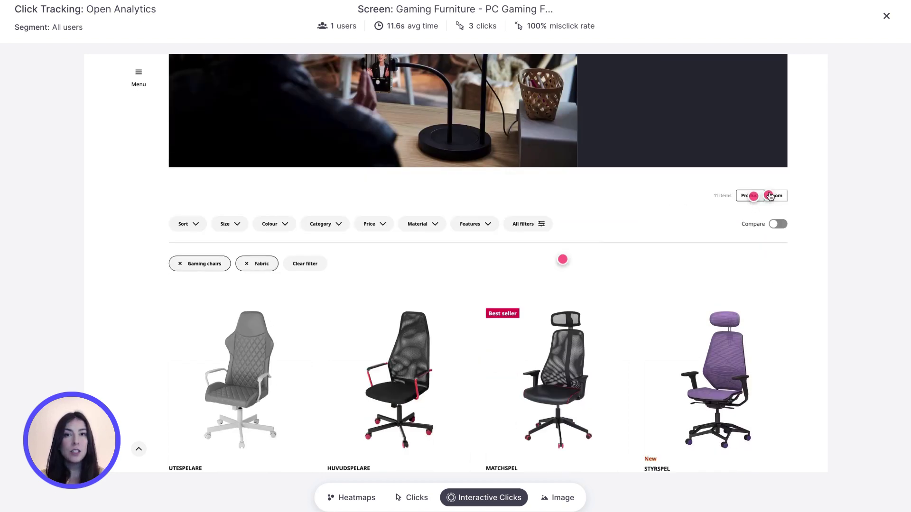
{"action": "left_click", "coordinate": [769, 195]}
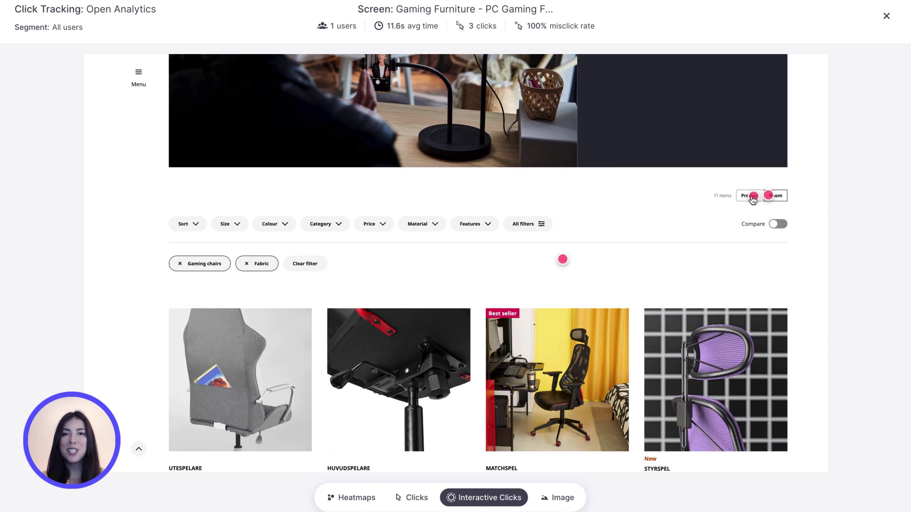
{"action": "left_click", "coordinate": [752, 197]}
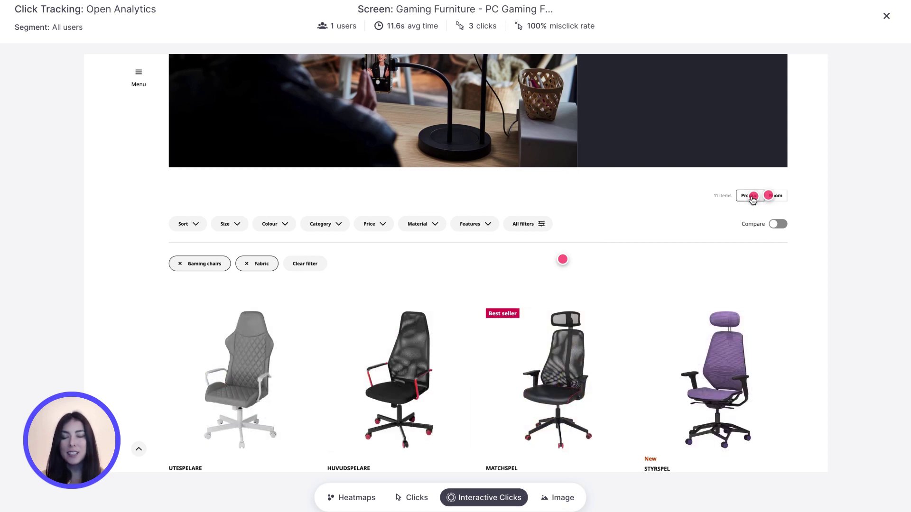